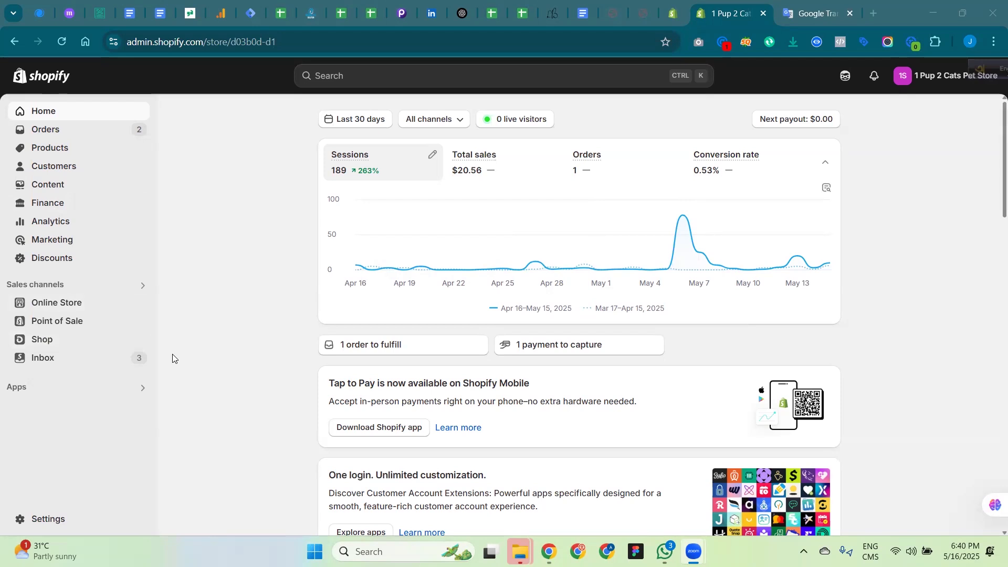
# Open the Shopify App Store from the store's apps and sales channels settings
pyautogui.click(39, 522)
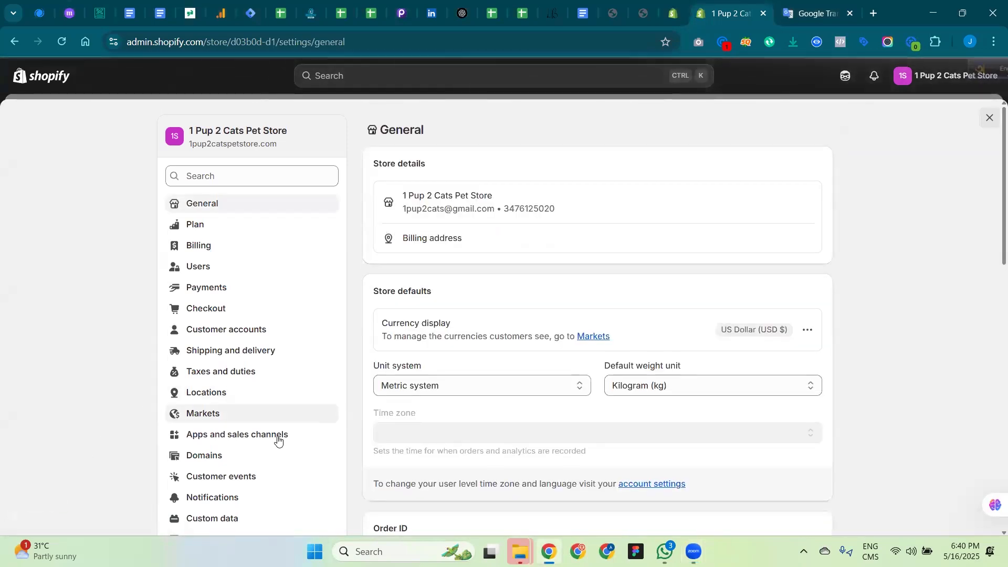
pyautogui.click(255, 441)
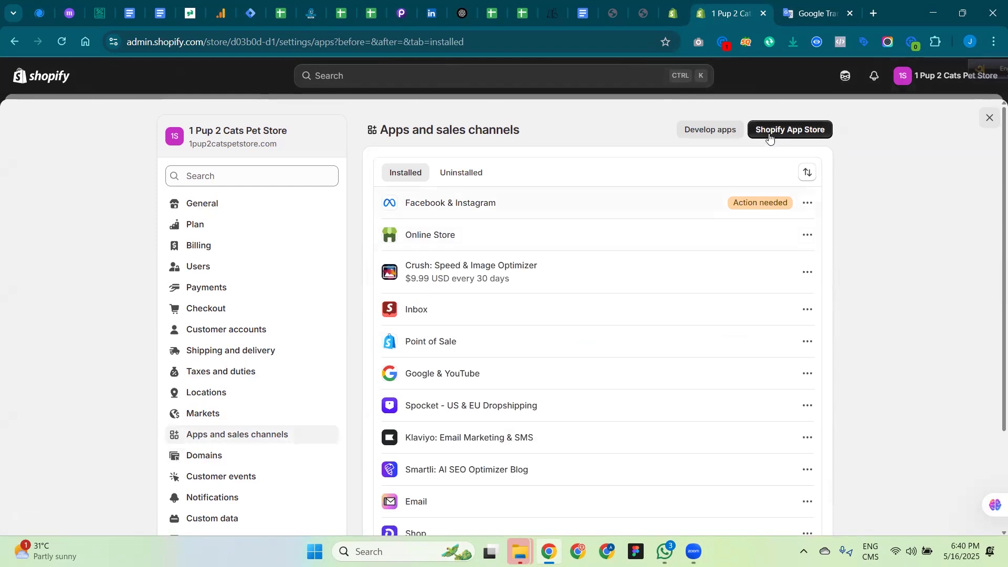
pyautogui.click(799, 130)
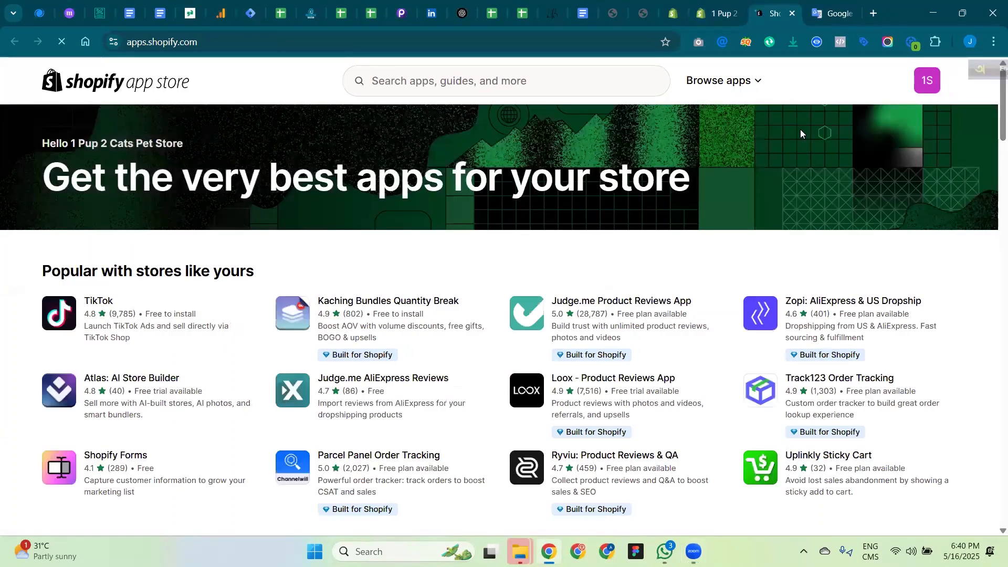
# Search the app store for "popup form"
pyautogui.click(427, 80)
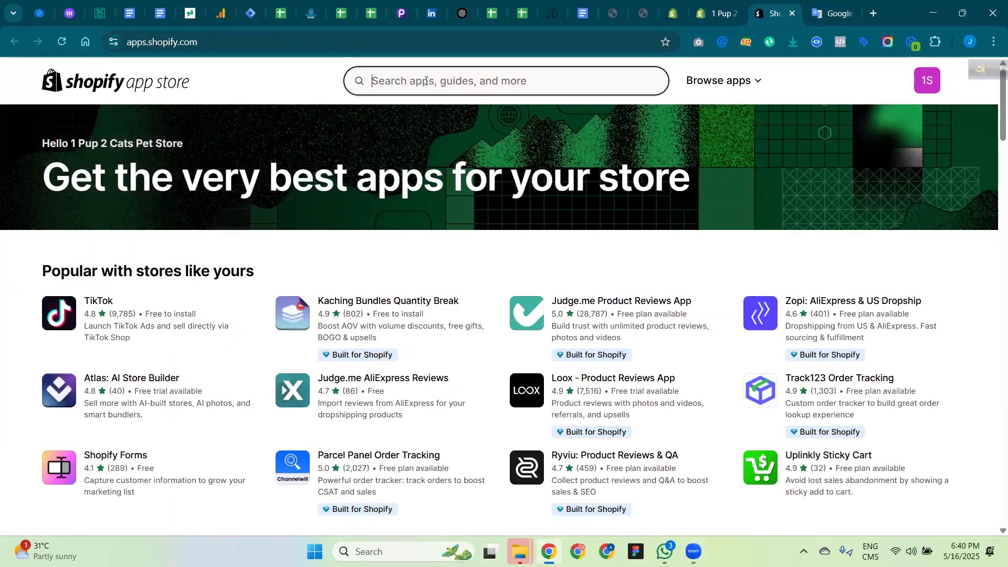
pyautogui.click(426, 81)
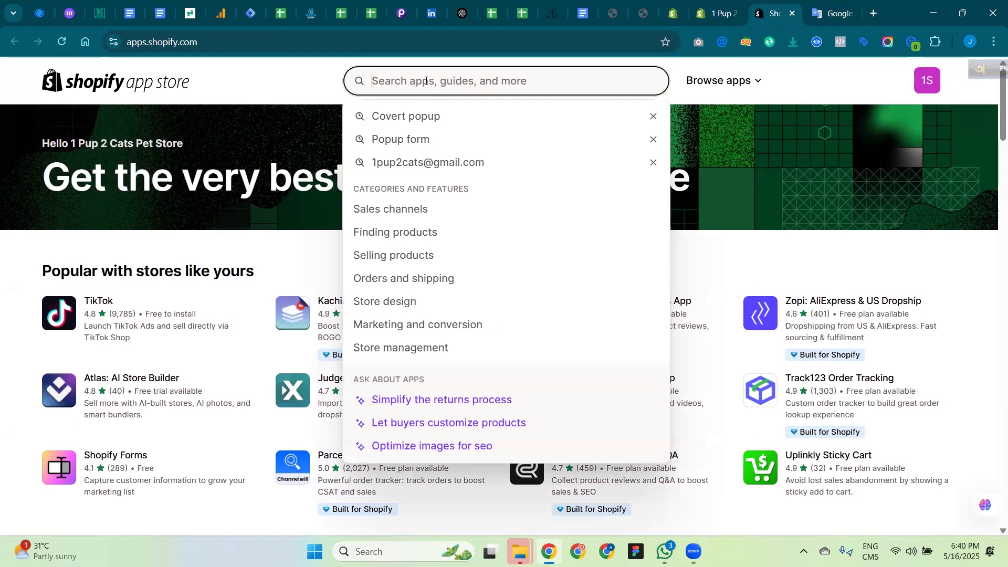
pyautogui.write('pop')
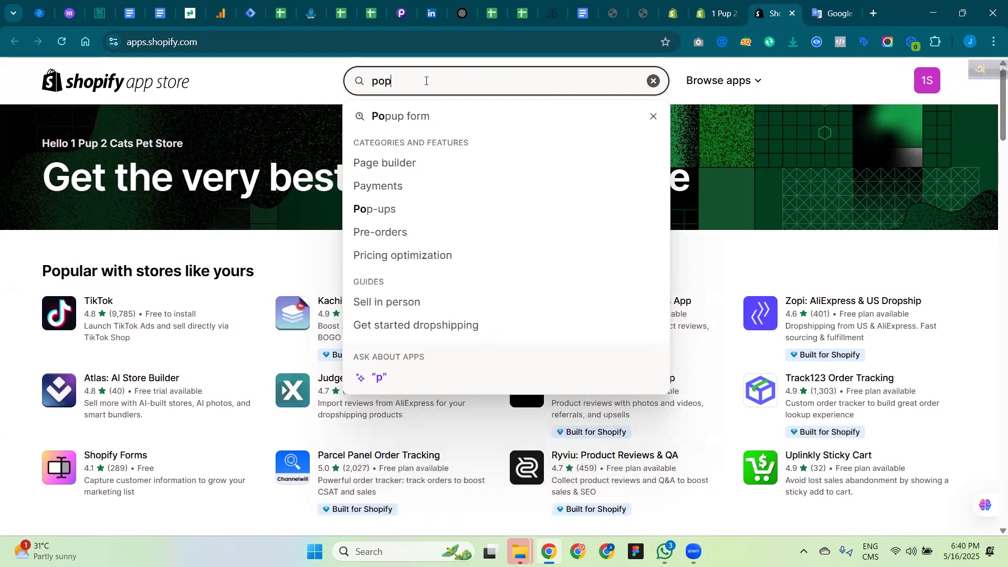
pyautogui.write('up ')
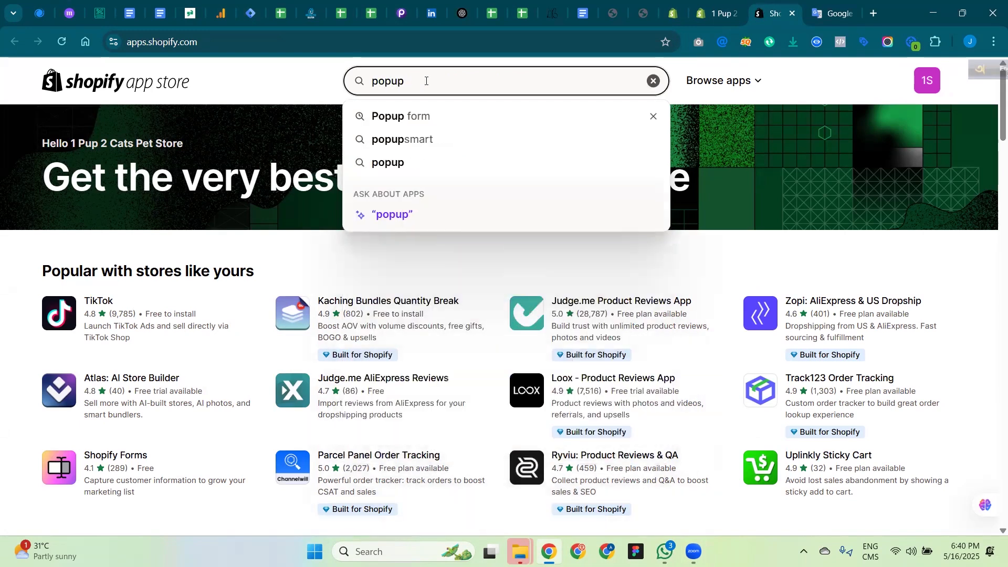
pyautogui.write('f')
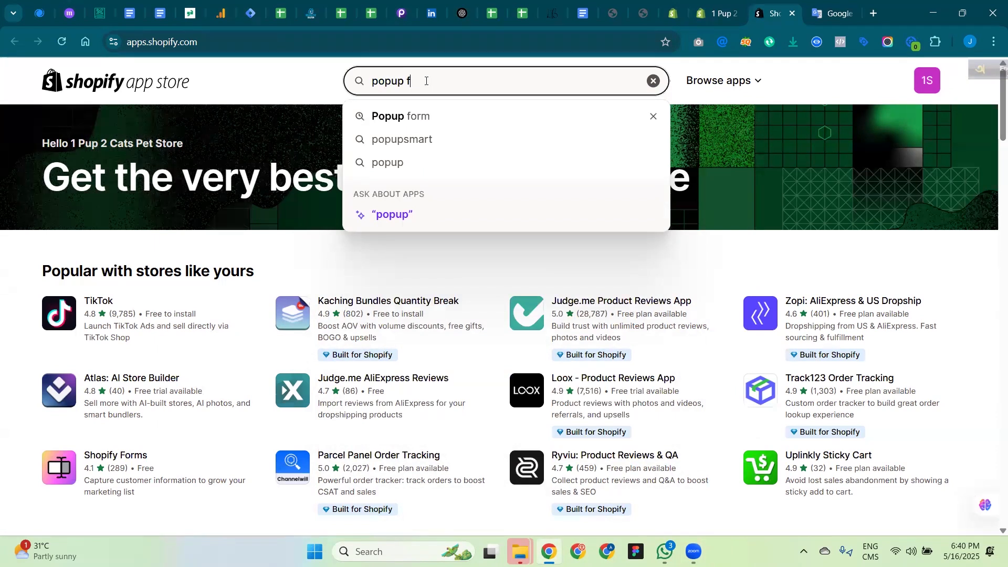
pyautogui.write('orm')
pyautogui.press('Return')
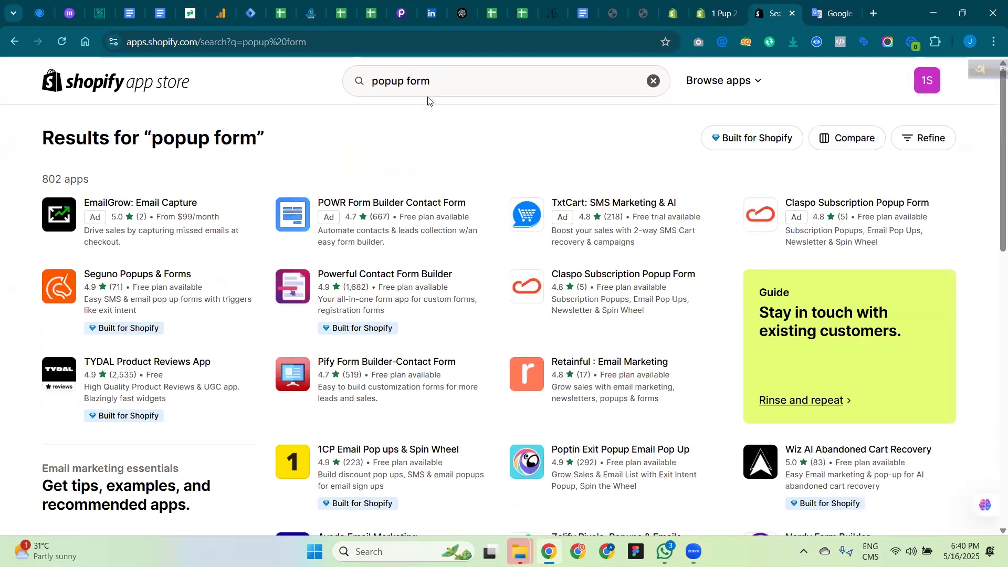
# Examine the first page of popup form results, comparing the apps' ratings and plan types
pyautogui.scroll(-3, 427, 99)
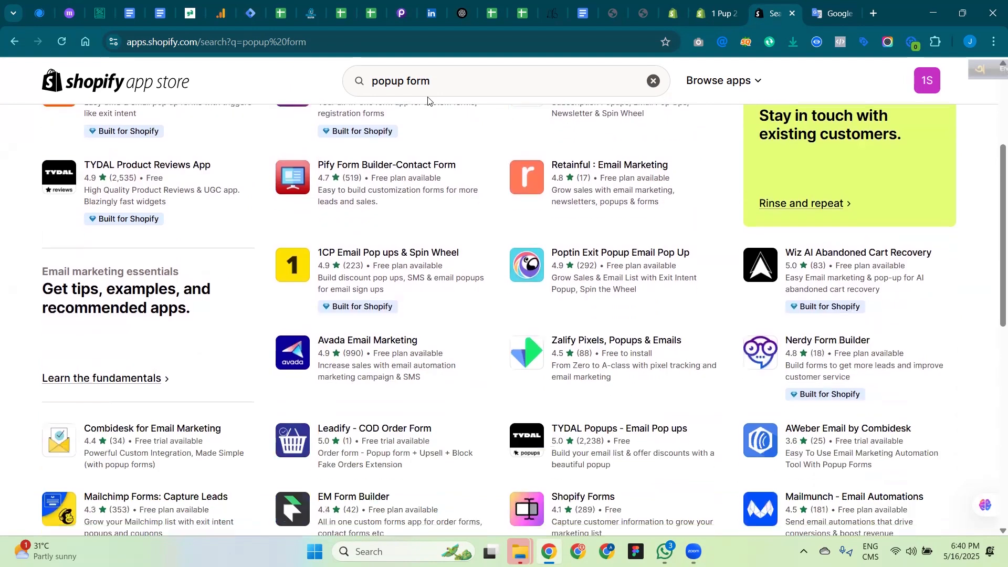
pyautogui.scroll(-1, 428, 100)
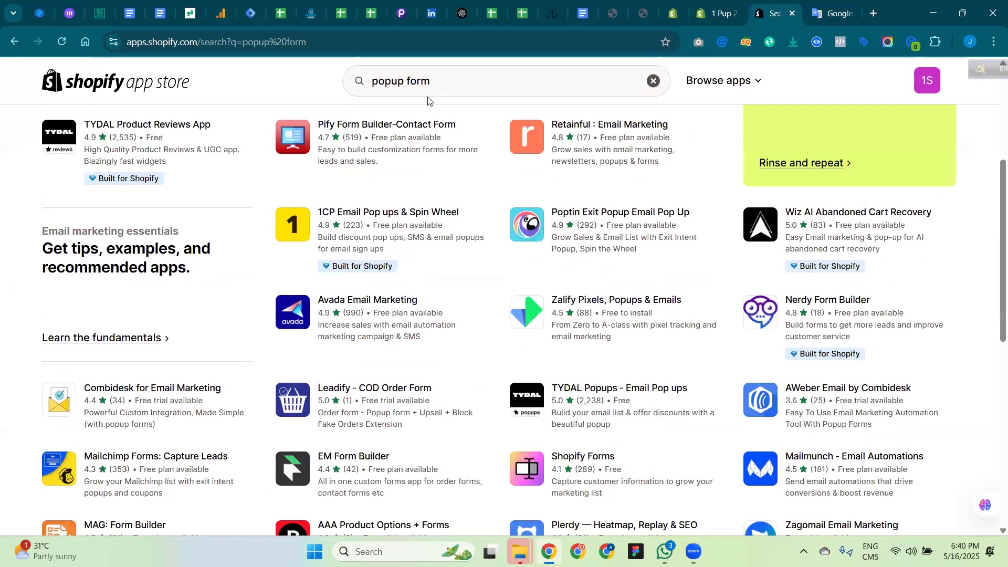
pyautogui.scroll(-4, 800, 194)
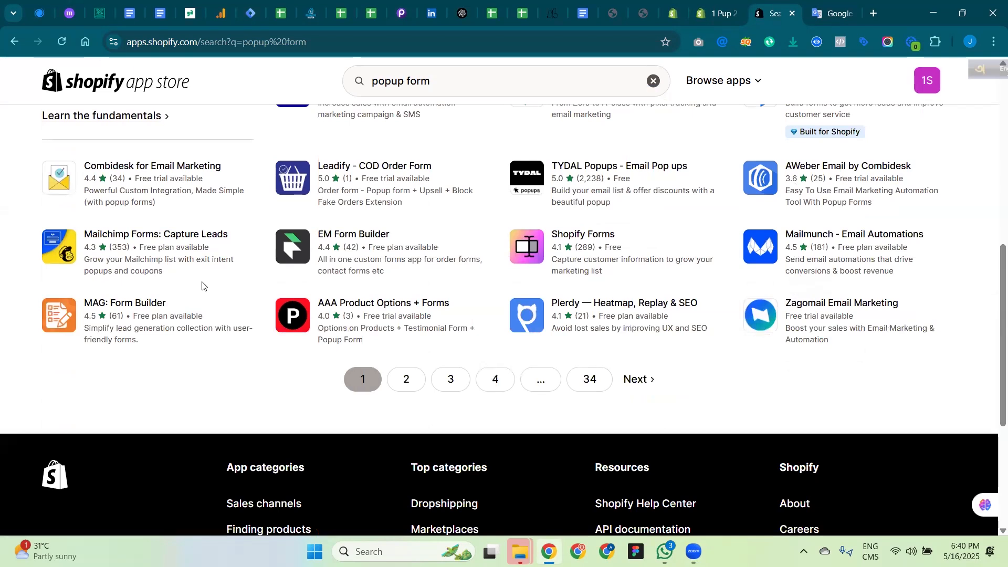
pyautogui.scroll(3, 394, 403)
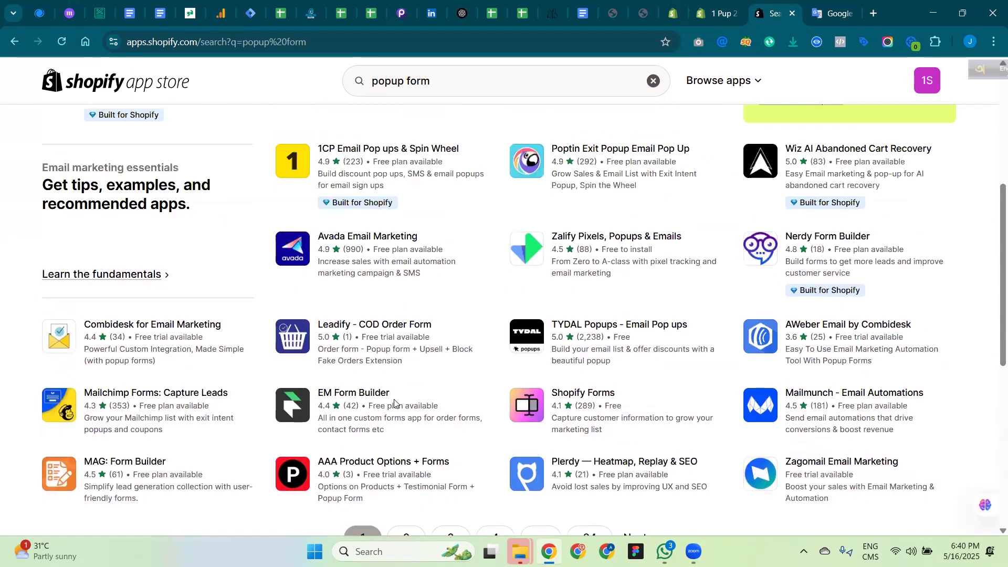
pyautogui.scroll(5, 395, 403)
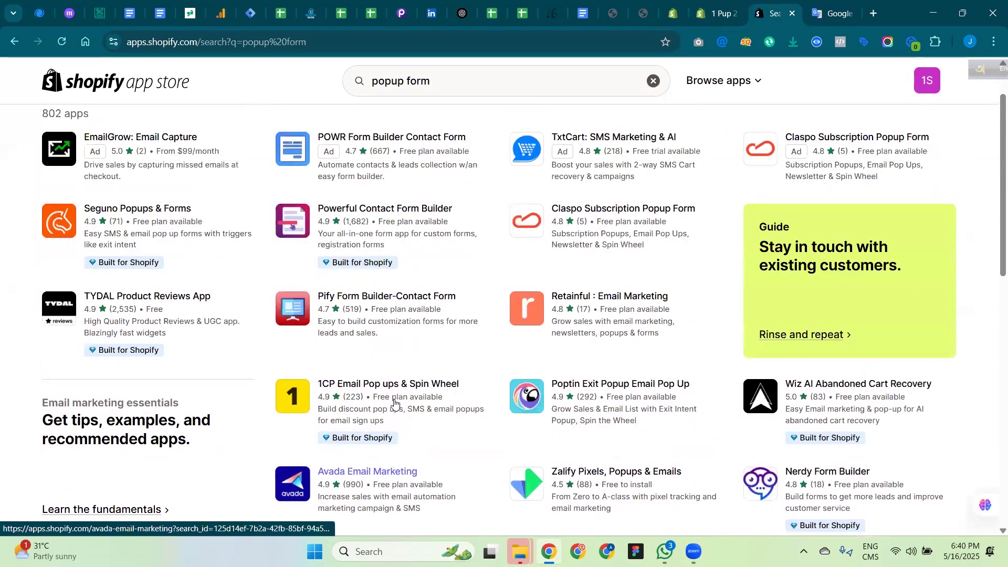
pyautogui.scroll(2, 395, 403)
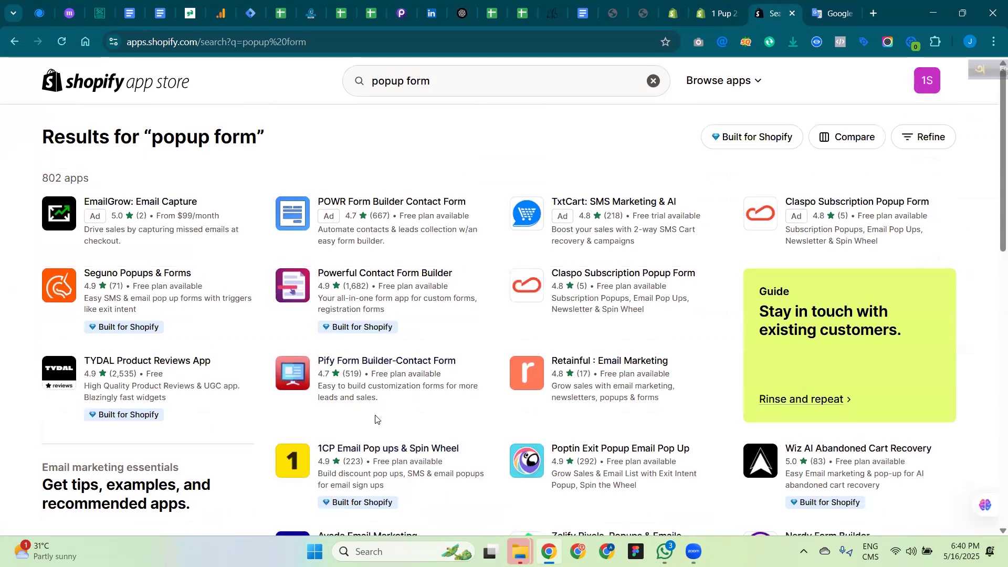
pyautogui.scroll(-4, 375, 418)
pyautogui.scroll(-1, 656, 325)
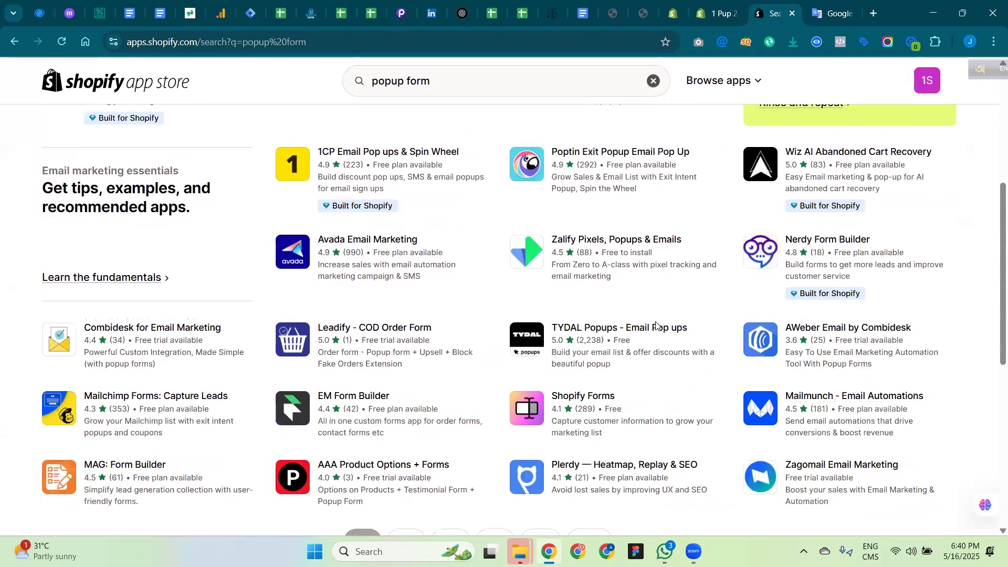
pyautogui.scroll(-2, 657, 325)
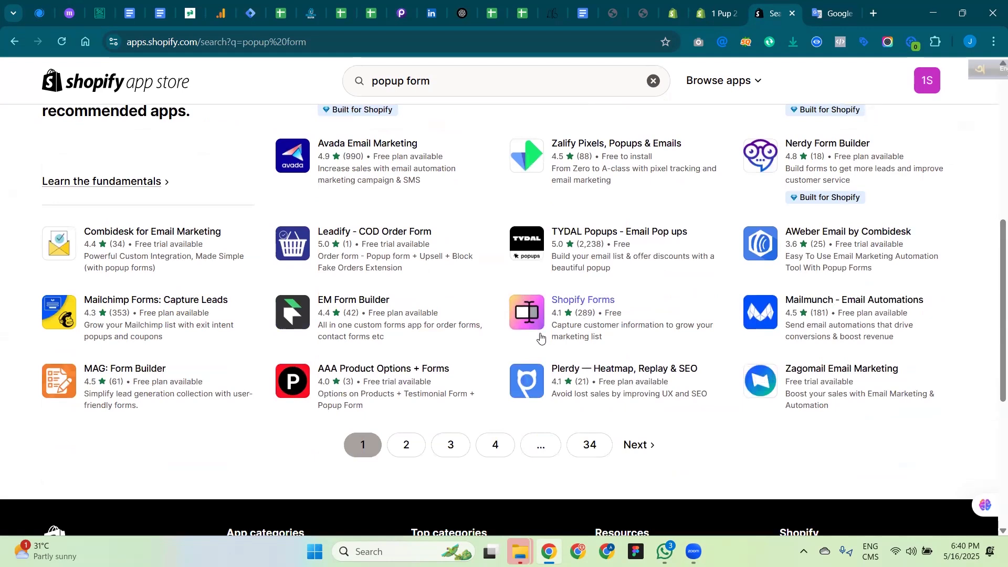
# Go to page 2 of the results and open the qikify Contact Form Builder listing
pyautogui.click(406, 444)
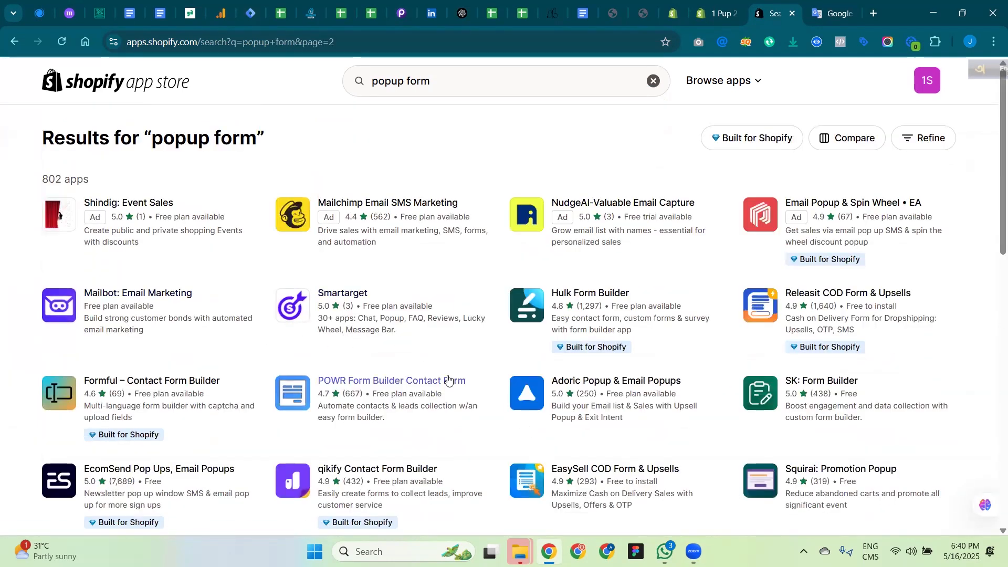
pyautogui.scroll(-3, 286, 358)
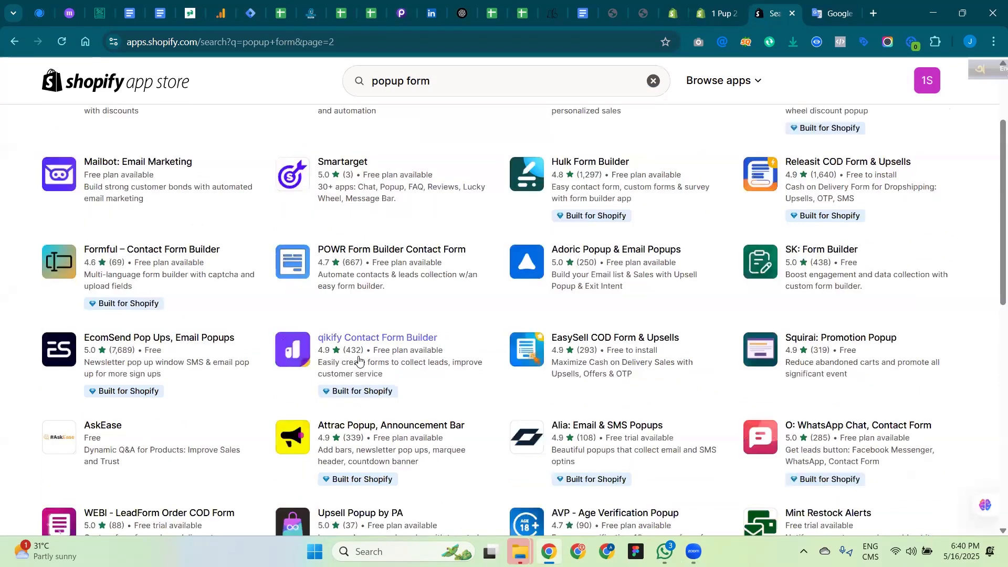
pyautogui.click(410, 346)
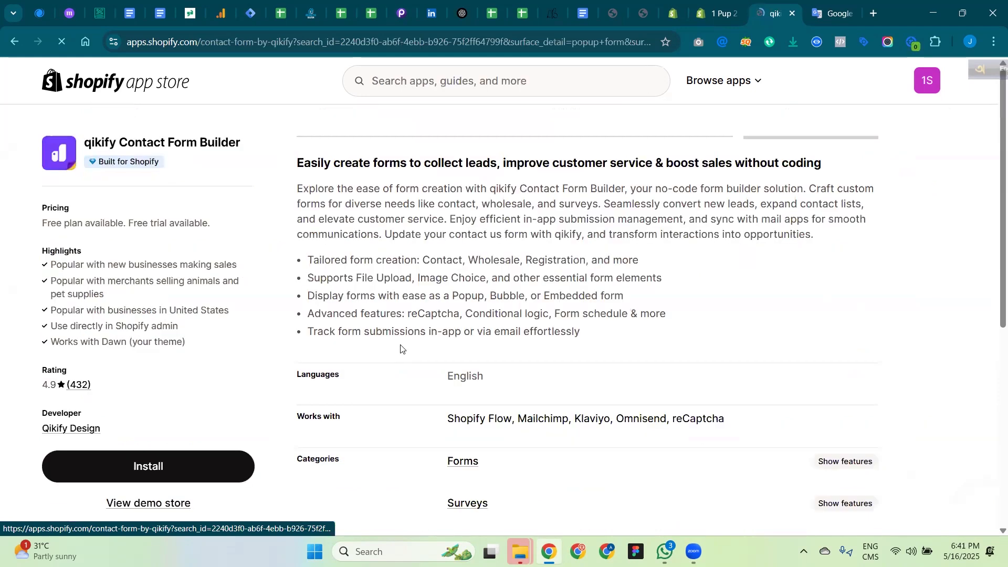
# Install qikify Contact Form Builder on the store and approve its requested data access
pyautogui.scroll(-4, 398, 349)
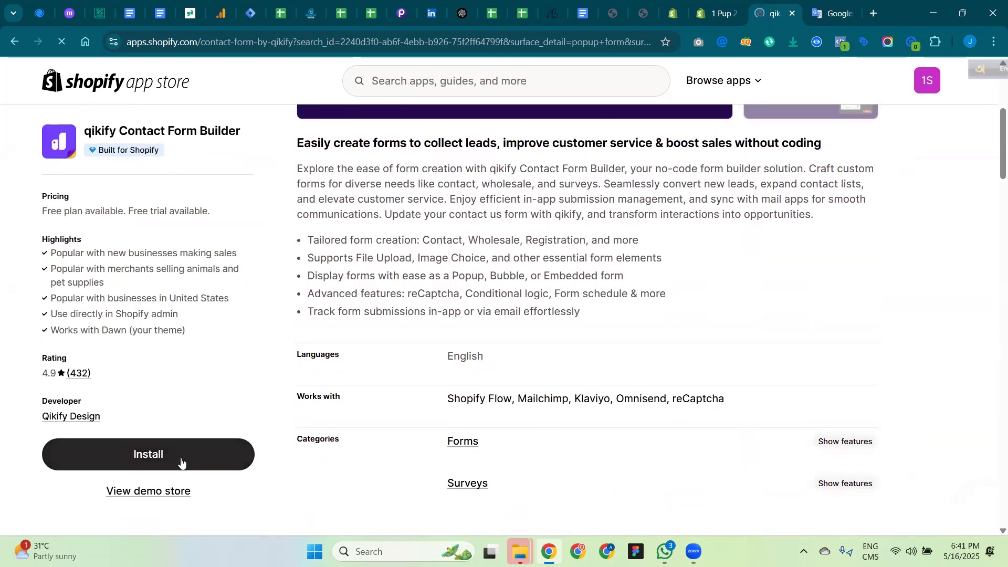
pyautogui.click(181, 461)
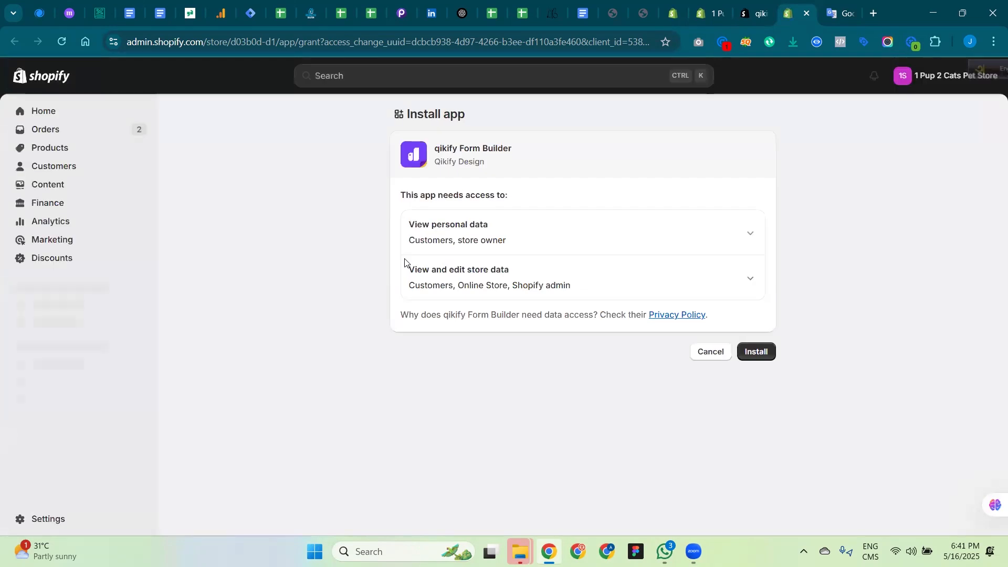
pyautogui.click(760, 355)
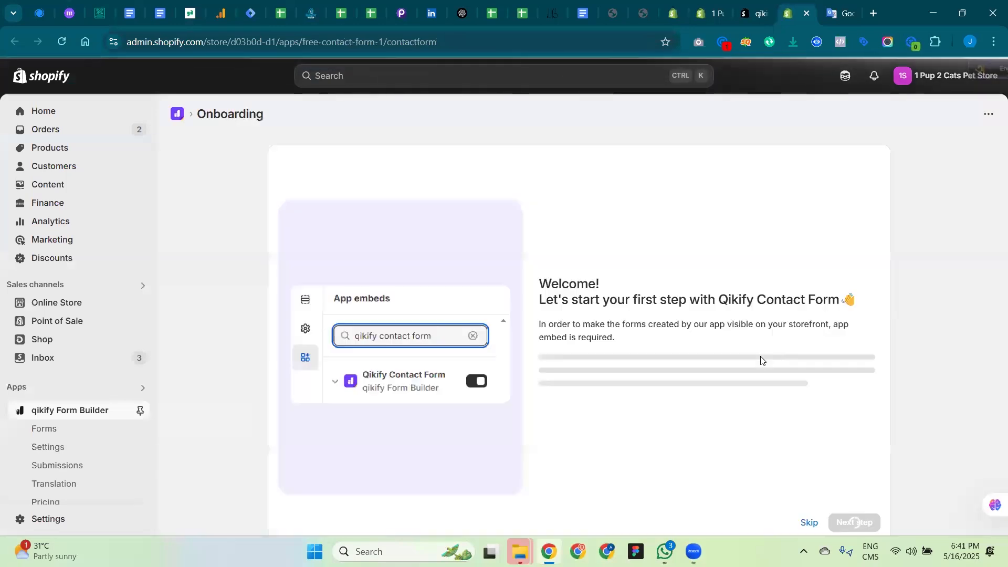
# Skip the qikify onboarding without enabling the theme app extension
pyautogui.scroll(-2, 653, 360)
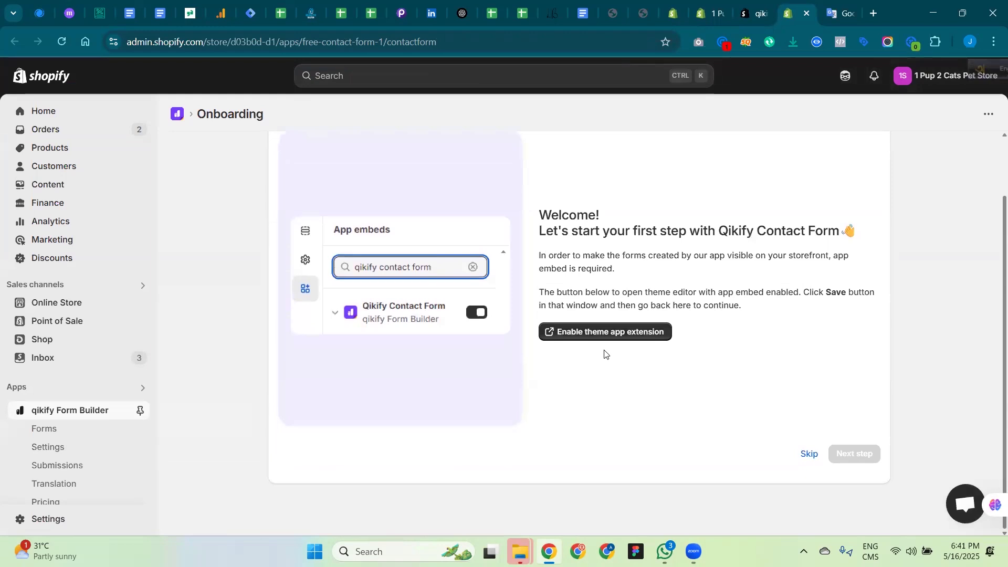
pyautogui.click(806, 453)
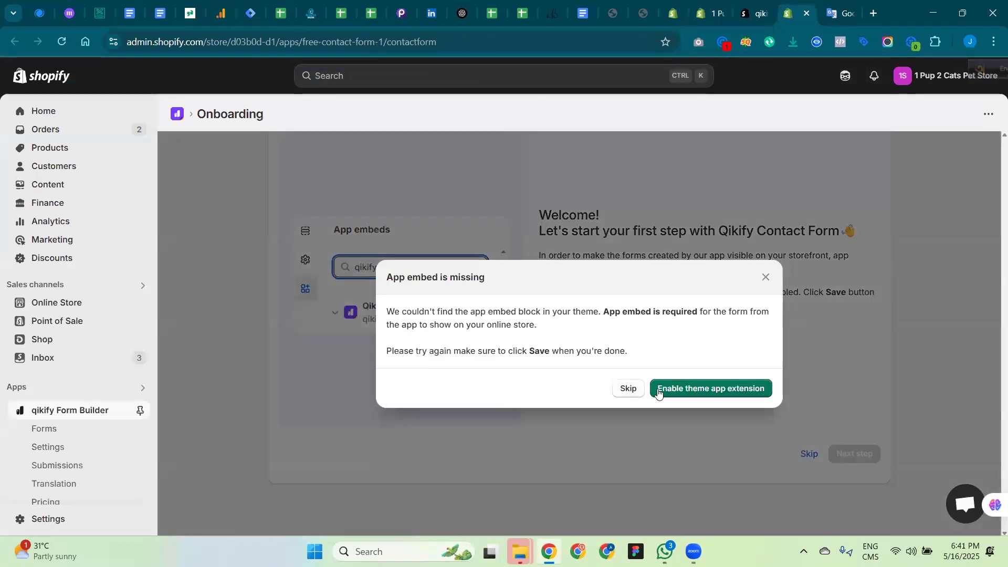
pyautogui.click(628, 389)
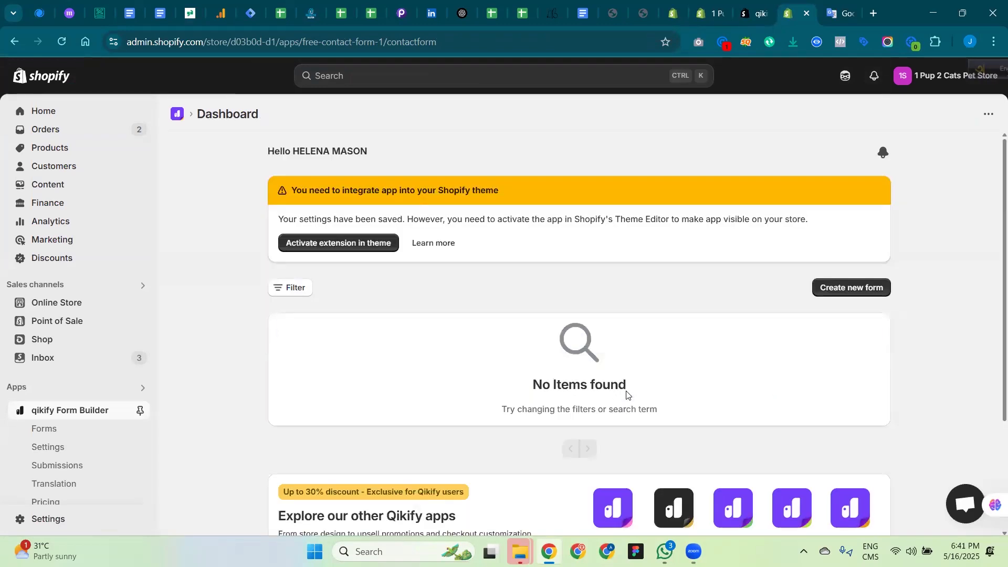
# Look over the app's dashboard and forms list, and review the Free, Basic and Premium plans on its pricing page
pyautogui.scroll(-3, 628, 395)
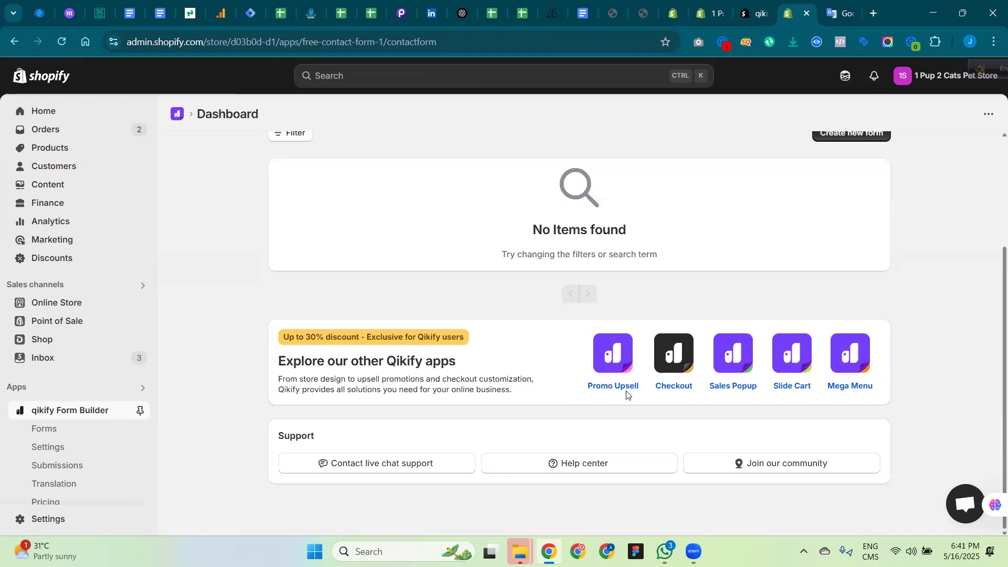
pyautogui.click(45, 428)
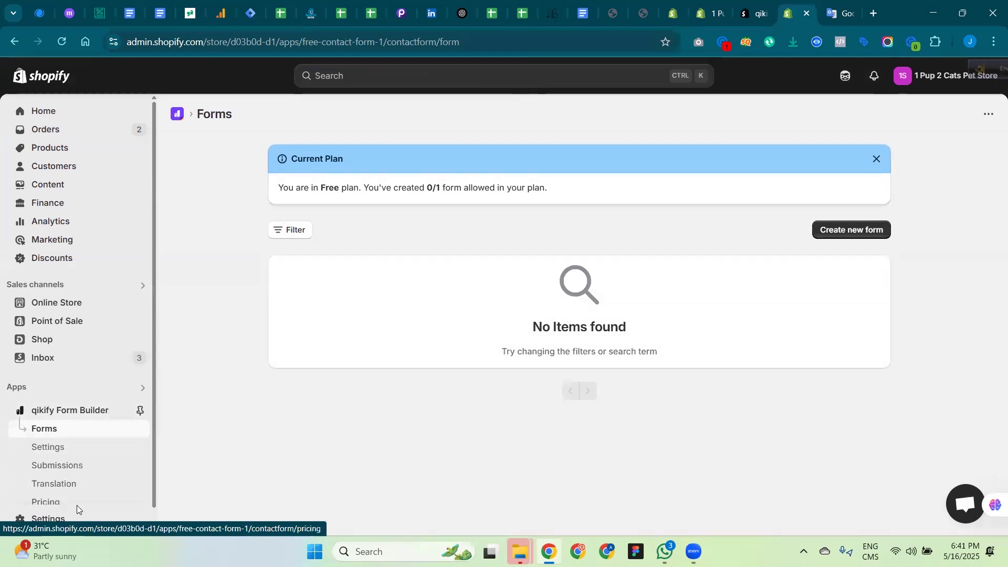
pyautogui.scroll(-1, 48, 467)
pyautogui.click(52, 481)
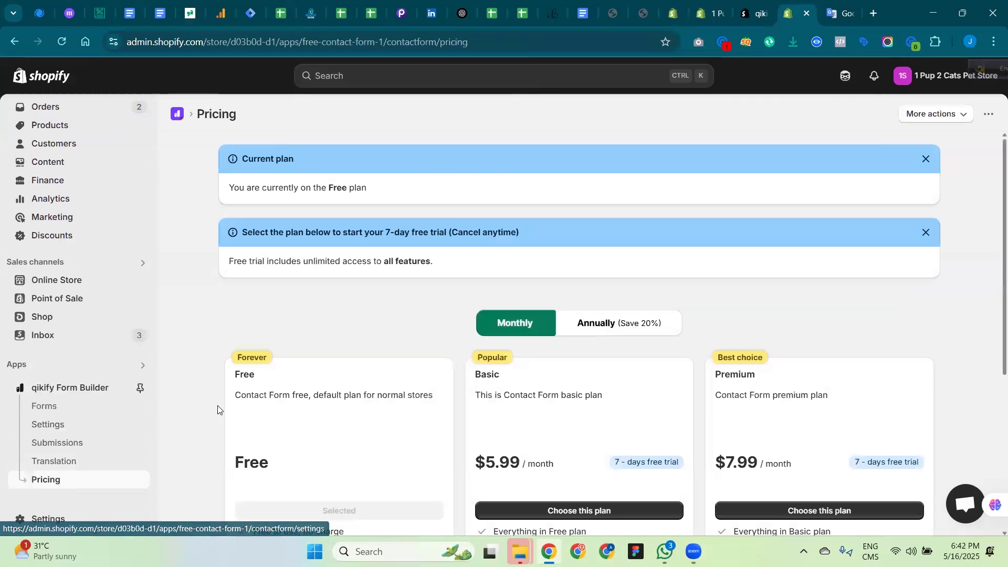
pyautogui.scroll(-3, 217, 409)
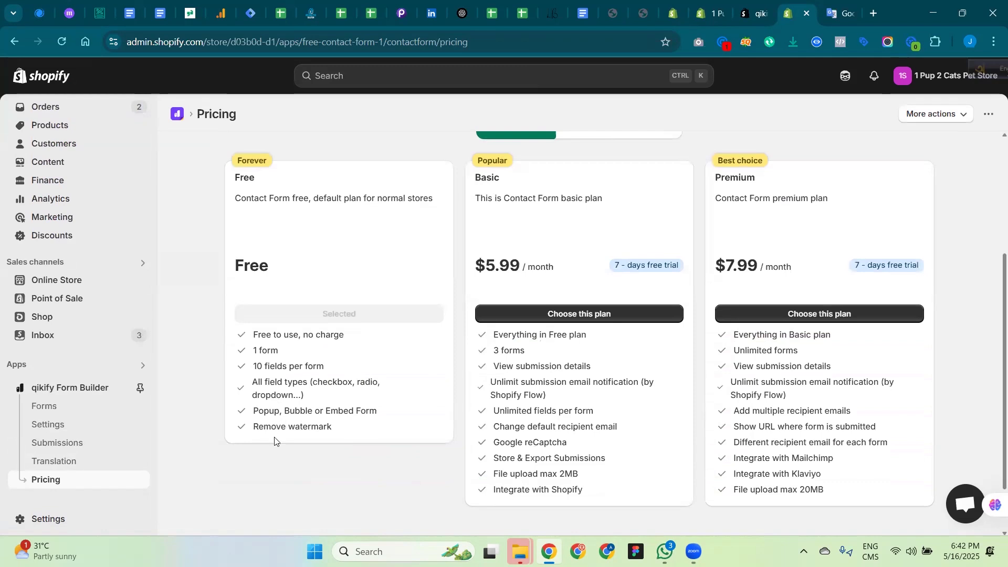
pyautogui.scroll(1, 327, 436)
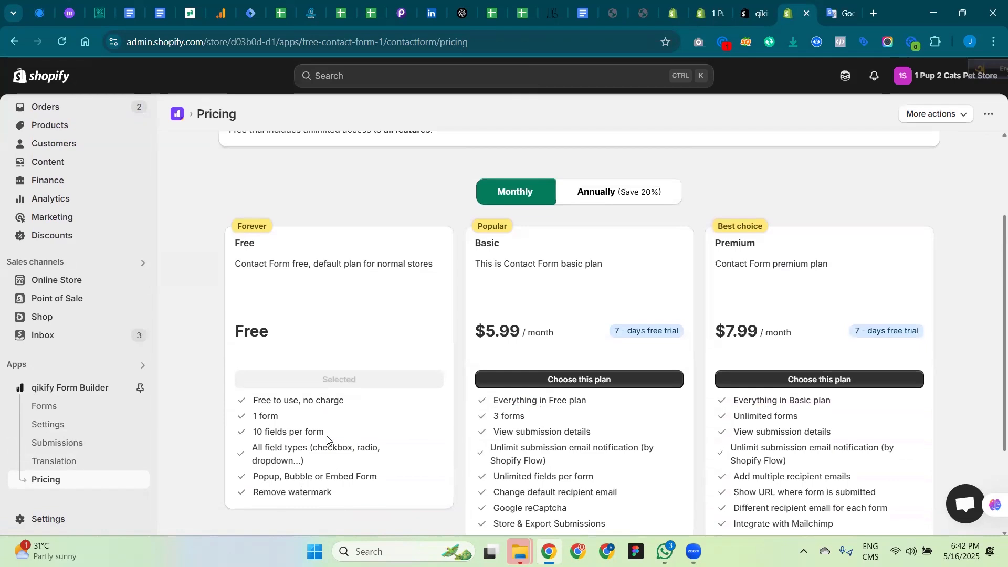
pyautogui.scroll(2, 247, 380)
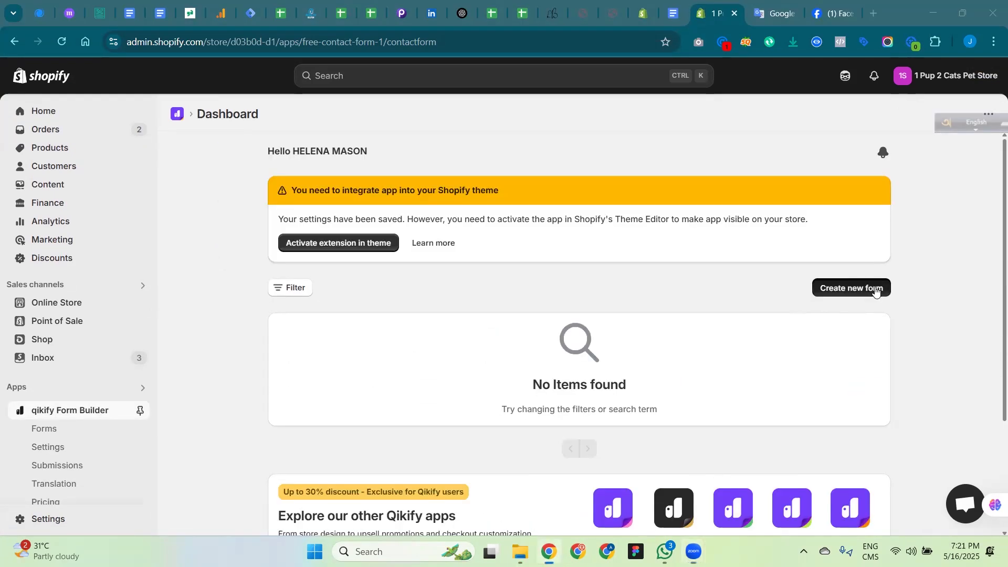
# Create a new form from the Contact form 1 template after browsing the available templates
pyautogui.click(873, 288)
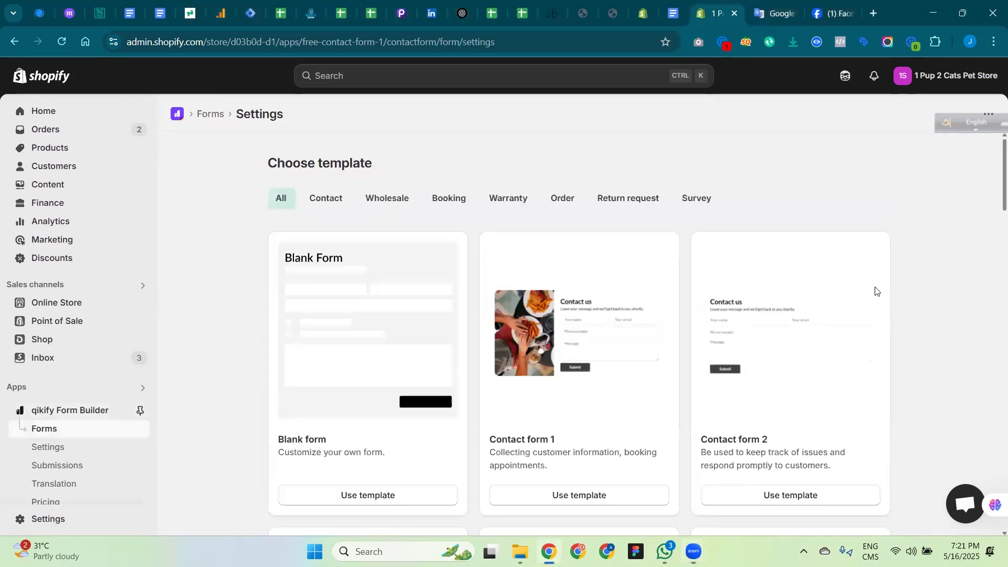
pyautogui.scroll(-6, 735, 286)
pyautogui.scroll(4, 616, 278)
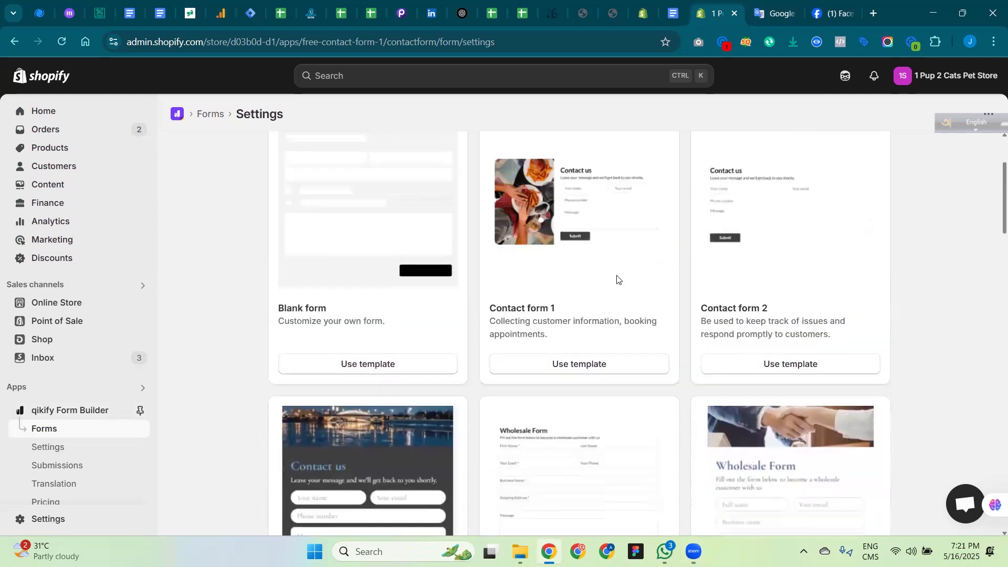
pyautogui.scroll(-20, 607, 342)
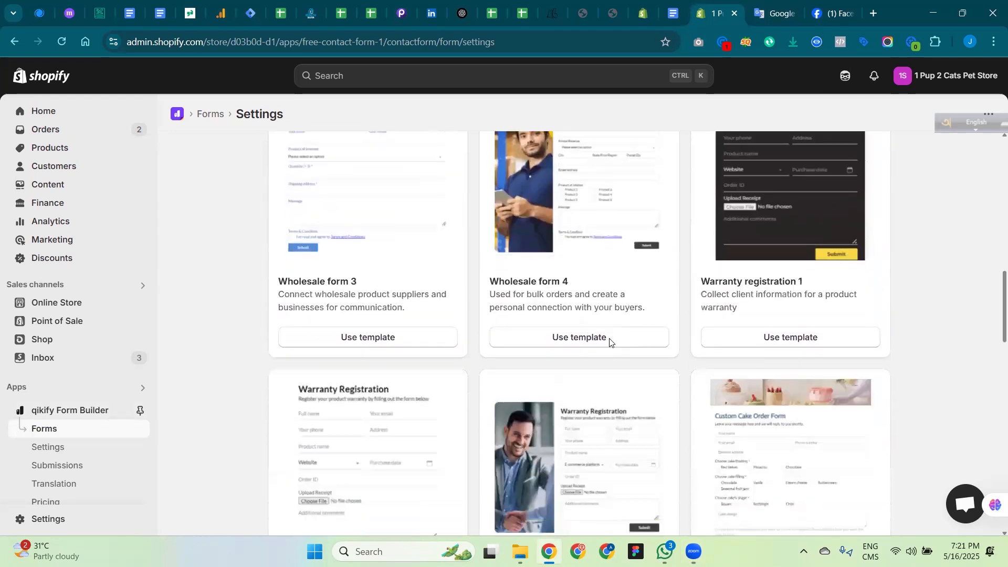
pyautogui.scroll(15, 610, 342)
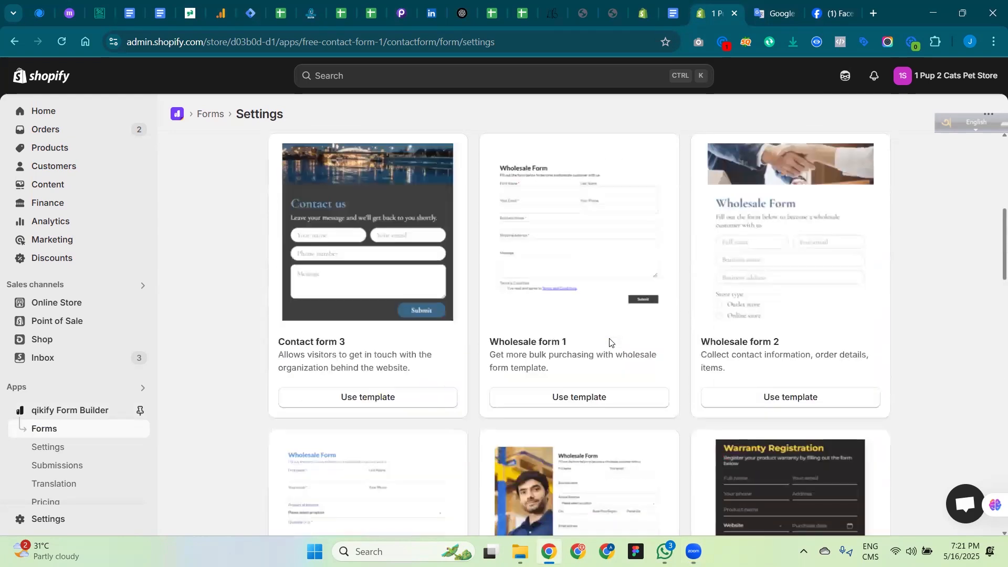
pyautogui.scroll(1, 610, 342)
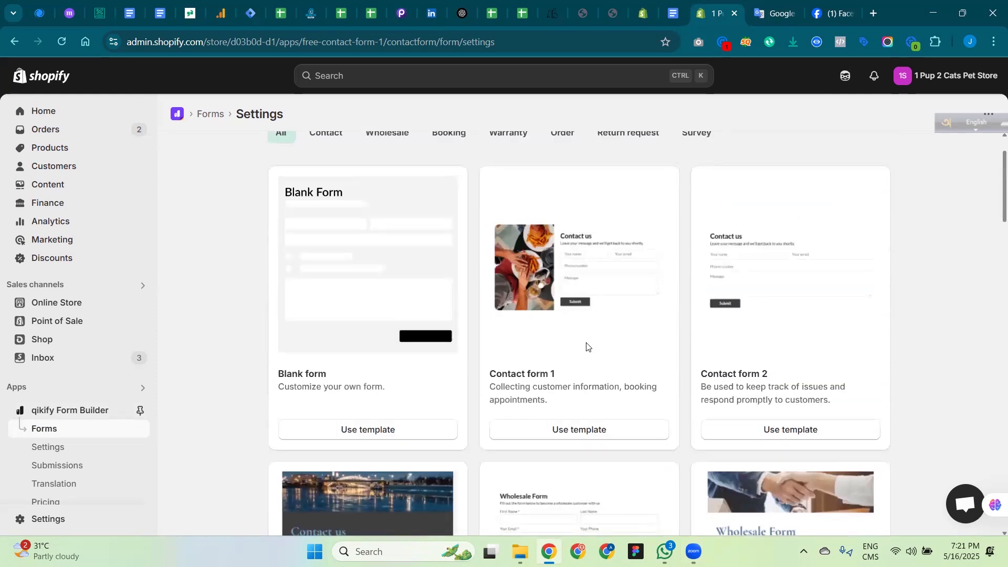
pyautogui.click(558, 433)
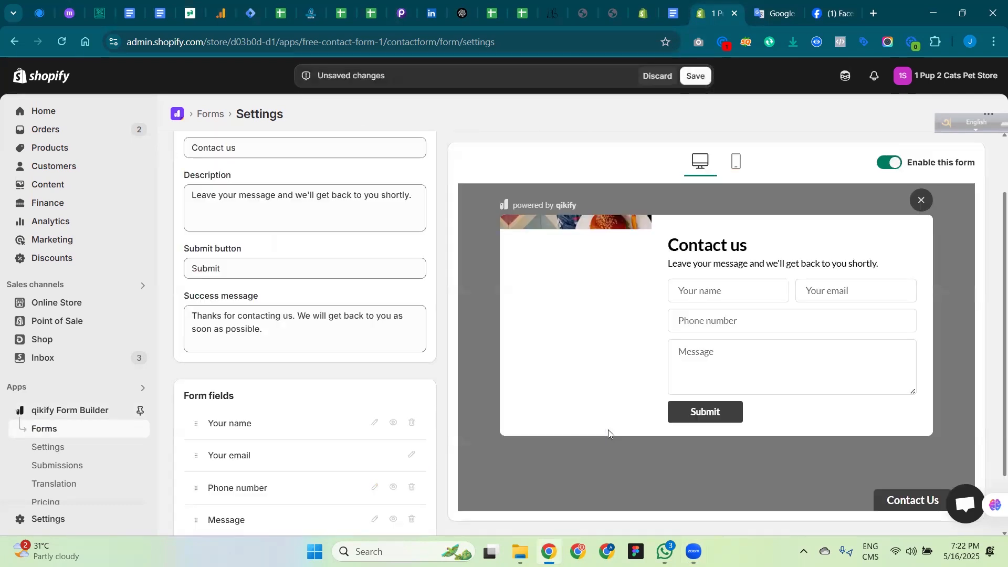
# Review the form's text settings and fields, and reorder the fields so Your email comes before Your name
pyautogui.scroll(2, 328, 397)
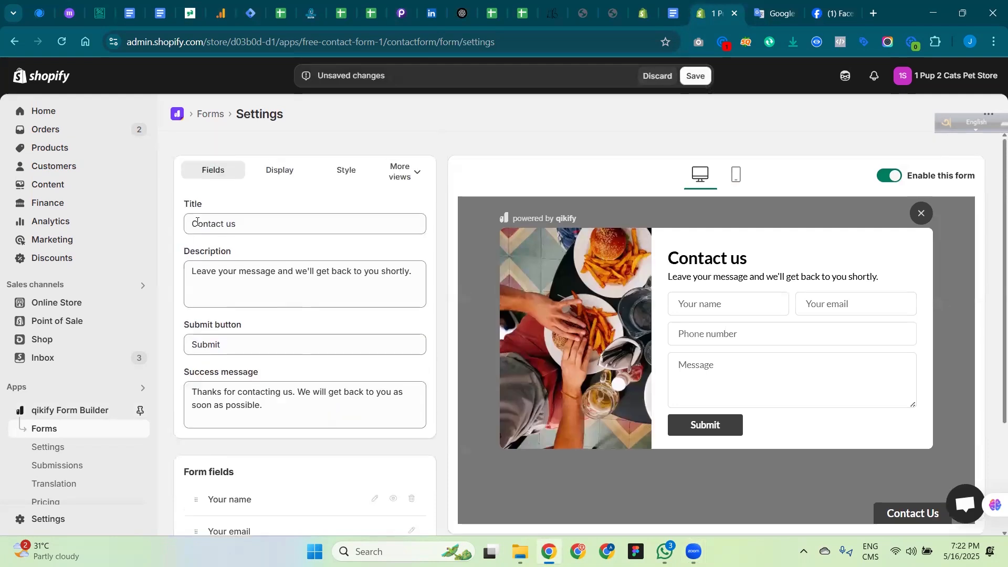
pyautogui.scroll(-3, 252, 448)
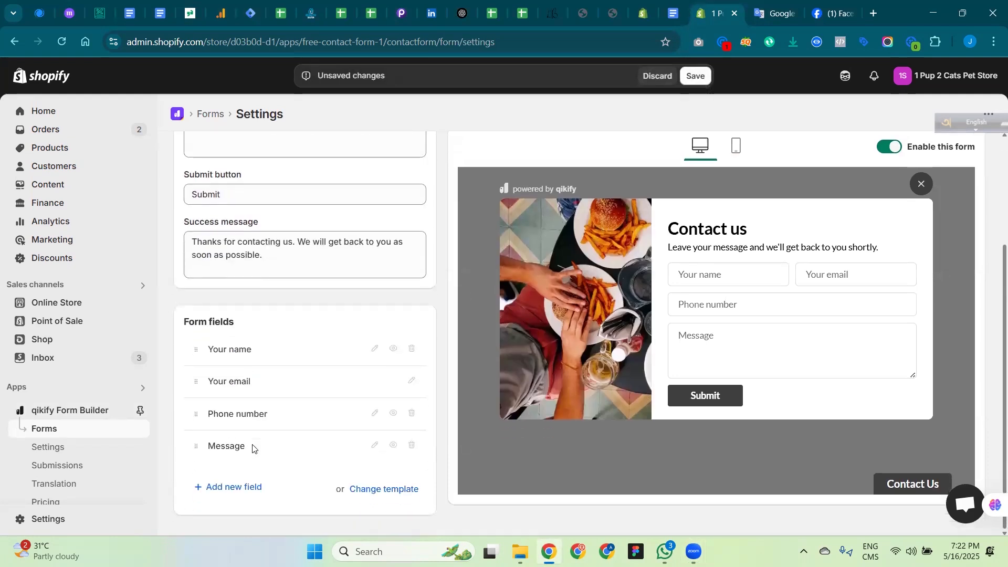
pyautogui.click(696, 275)
pyautogui.click(833, 273)
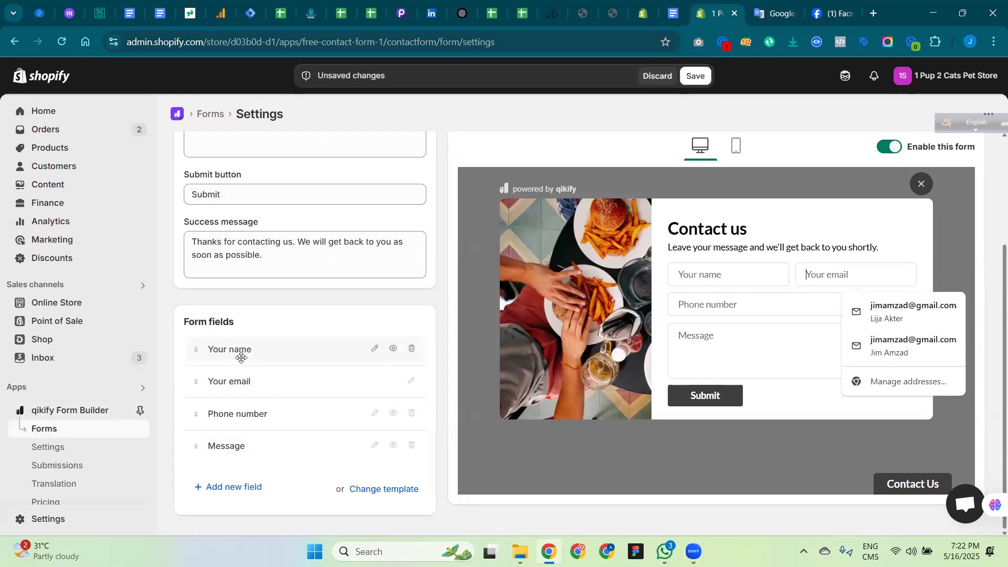
pyautogui.moveTo(237, 349); pyautogui.dragTo(239, 381)
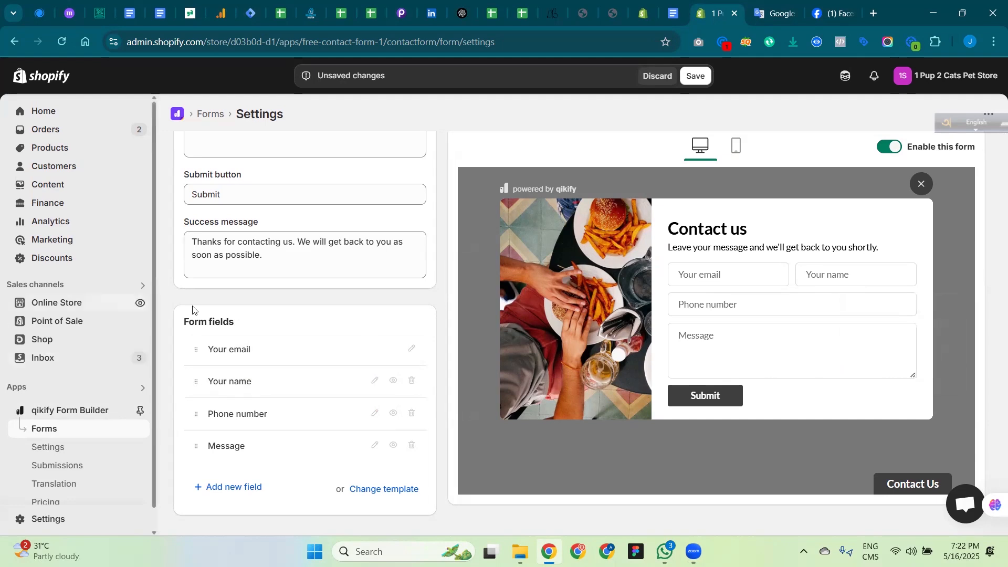
# Look over the form's display and style settings and the additional settings views, and return to its field settings
pyautogui.scroll(3, 355, 324)
pyautogui.click(280, 174)
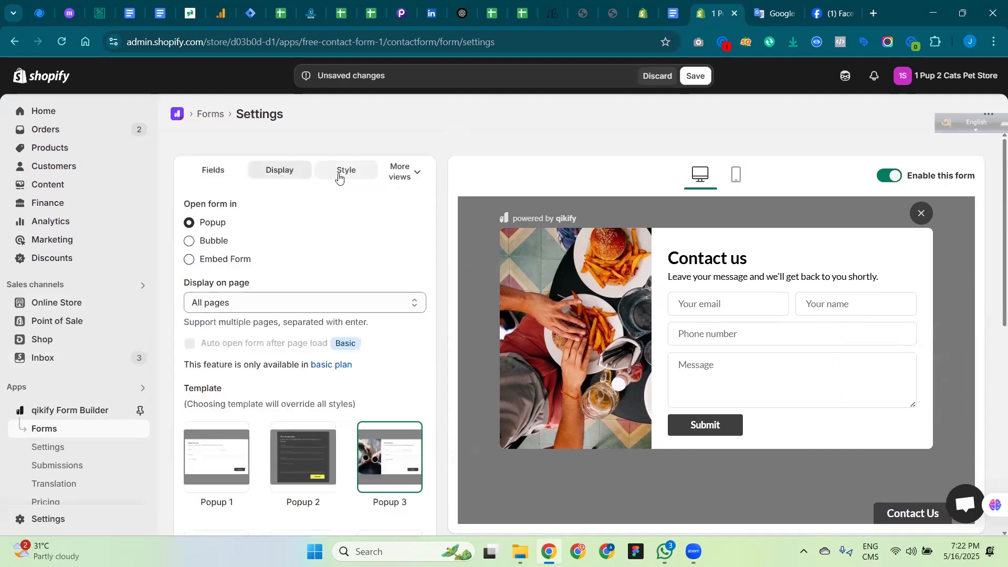
pyautogui.click(341, 172)
pyautogui.click(414, 177)
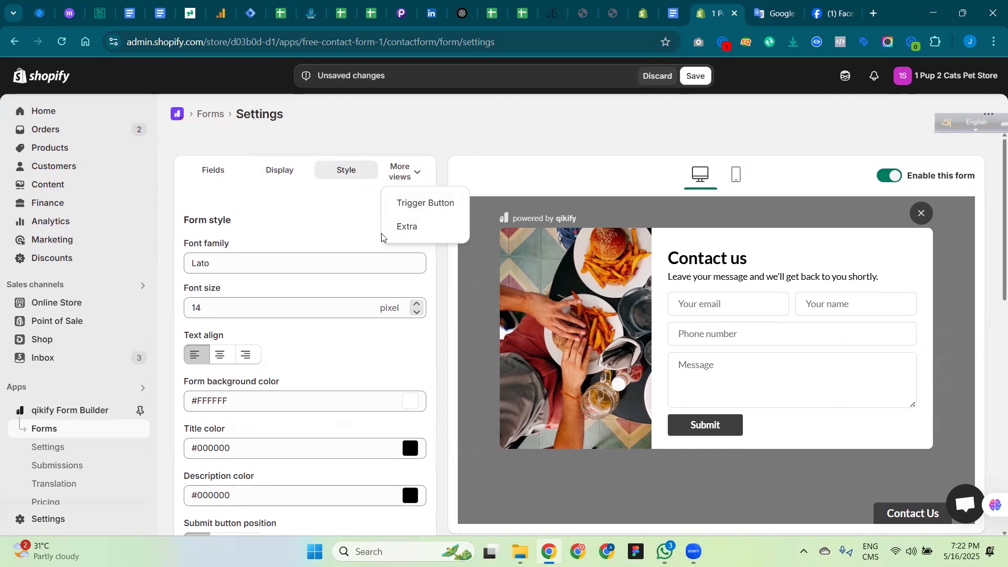
pyautogui.click(226, 180)
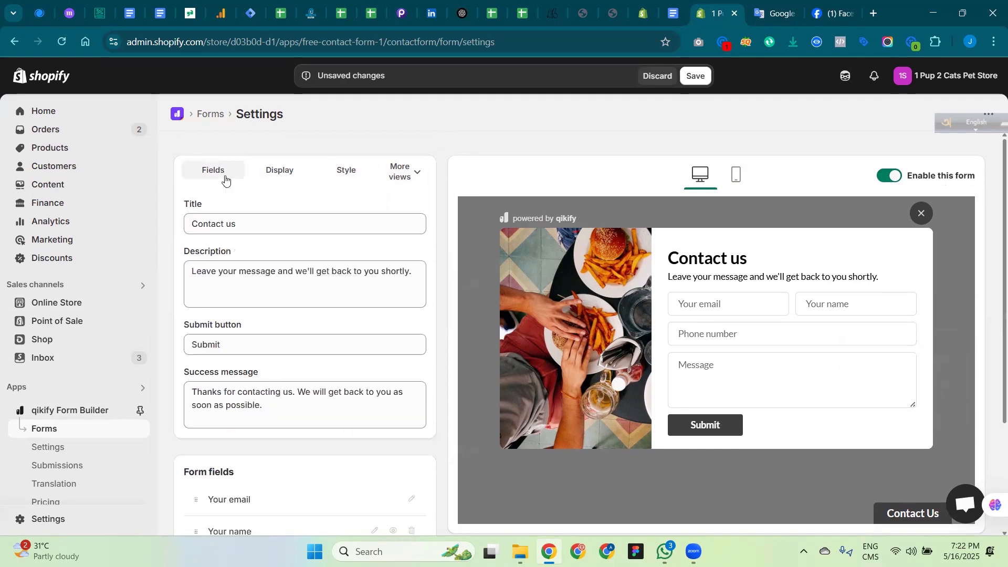
# Try the Popup 2, Popup 3, Popup 4, Popup 5 and Popup 6 display templates on the form
pyautogui.click(299, 177)
pyautogui.scroll(-4, 302, 328)
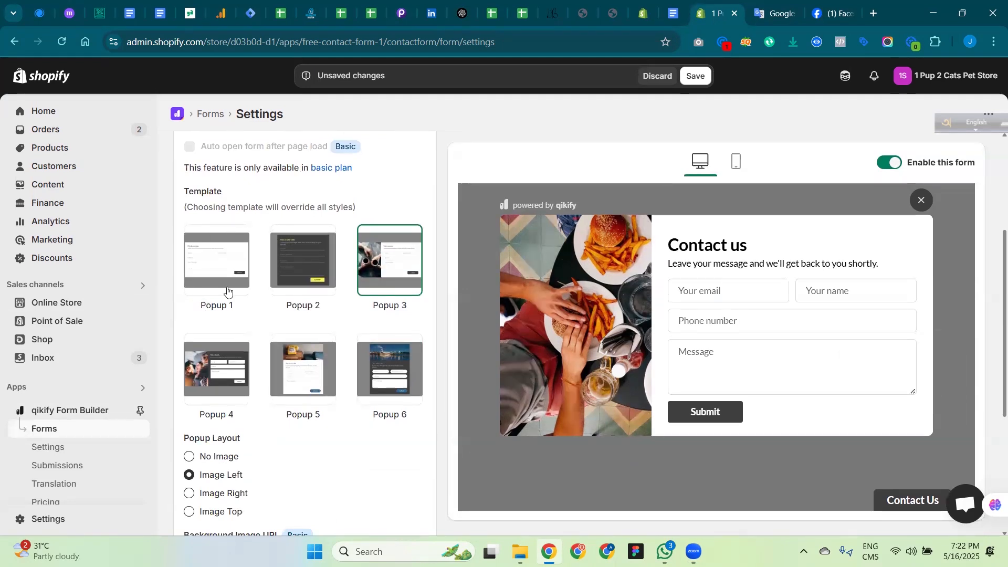
pyautogui.click(302, 281)
pyautogui.click(386, 284)
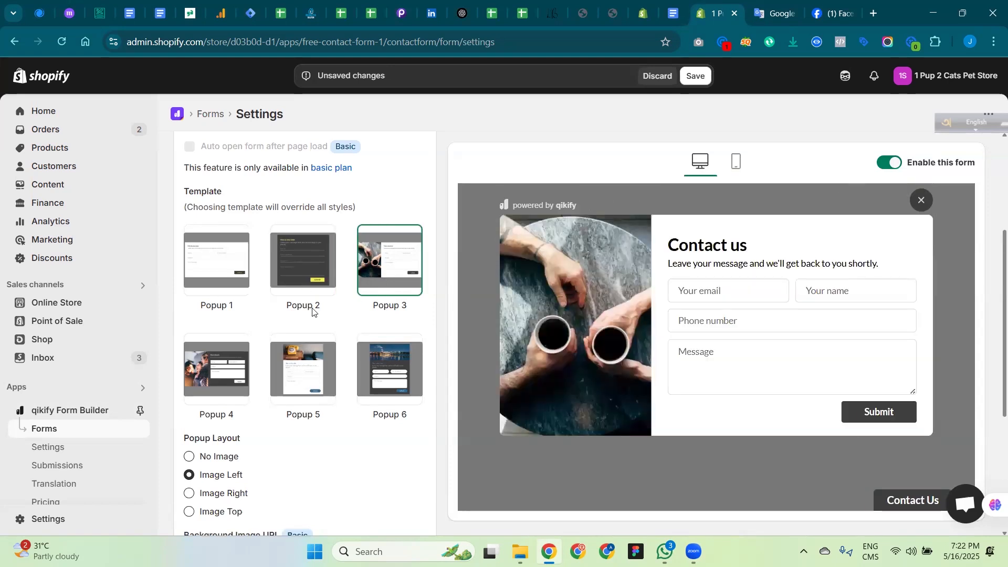
pyautogui.click(219, 376)
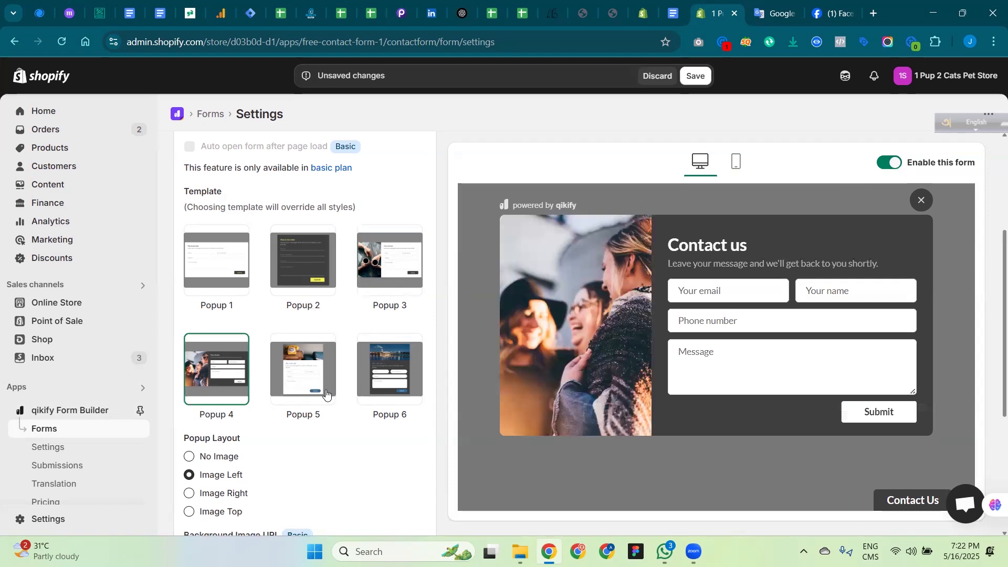
pyautogui.click(304, 394)
pyautogui.click(396, 394)
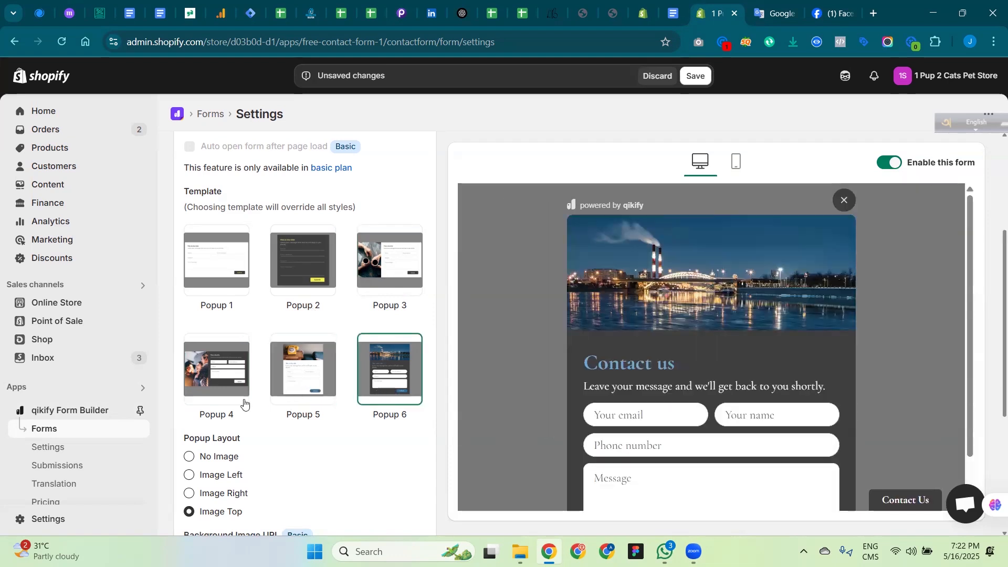
# Compare the Popup 4 and Popup 3 designs in the preview and apply Popup 3 to the form
pyautogui.click(209, 377)
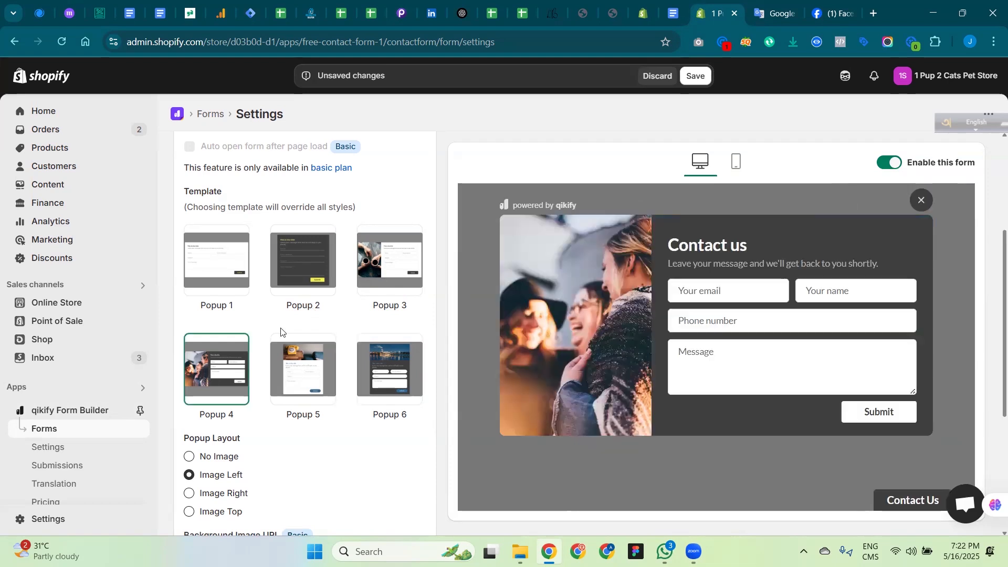
pyautogui.click(404, 270)
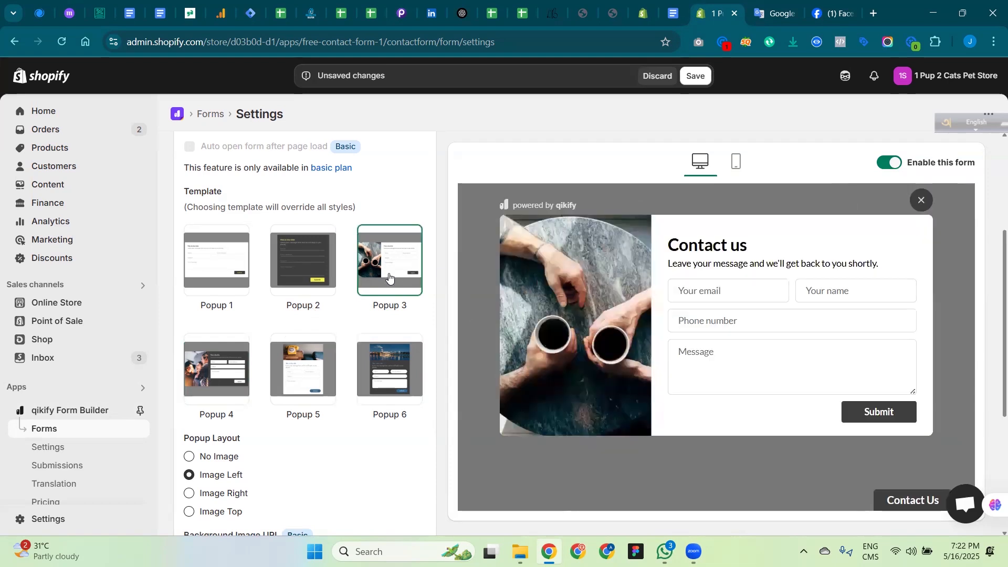
pyautogui.click(234, 372)
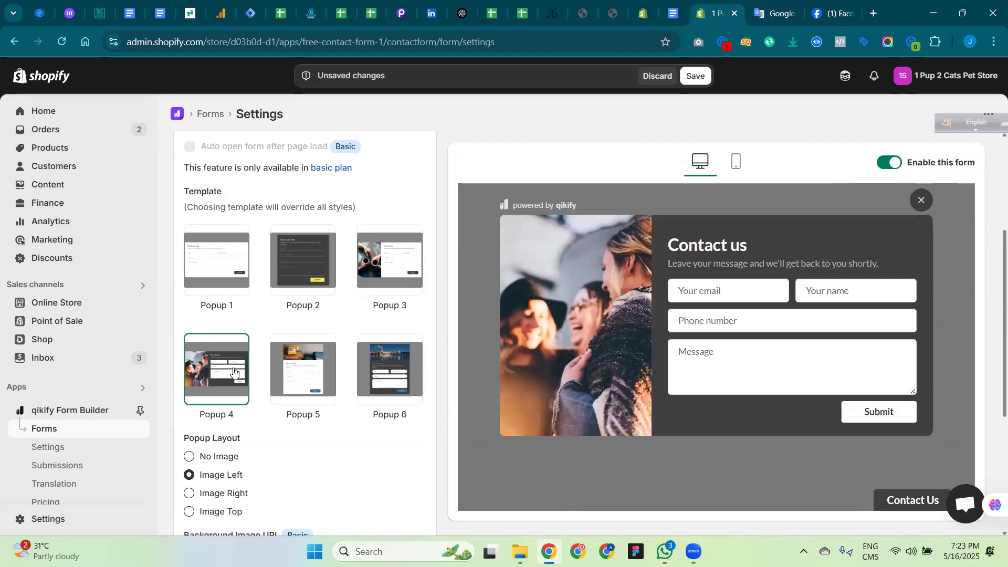
pyautogui.click(386, 286)
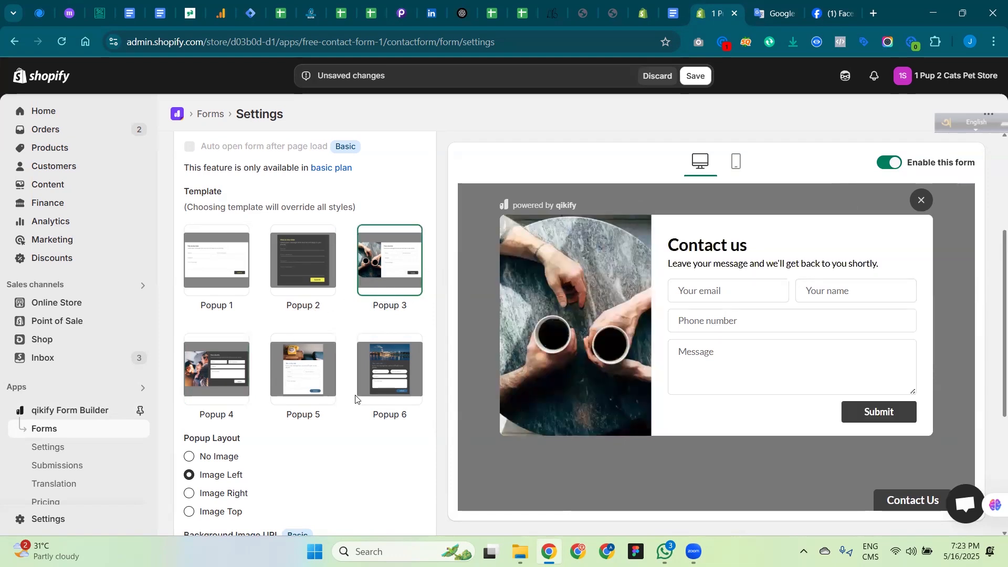
pyautogui.scroll(-5, 355, 398)
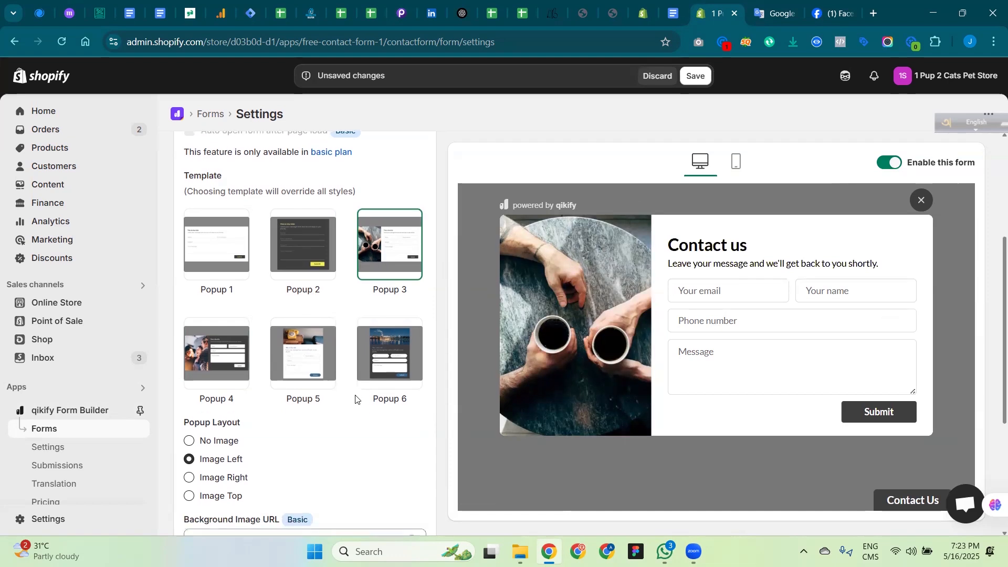